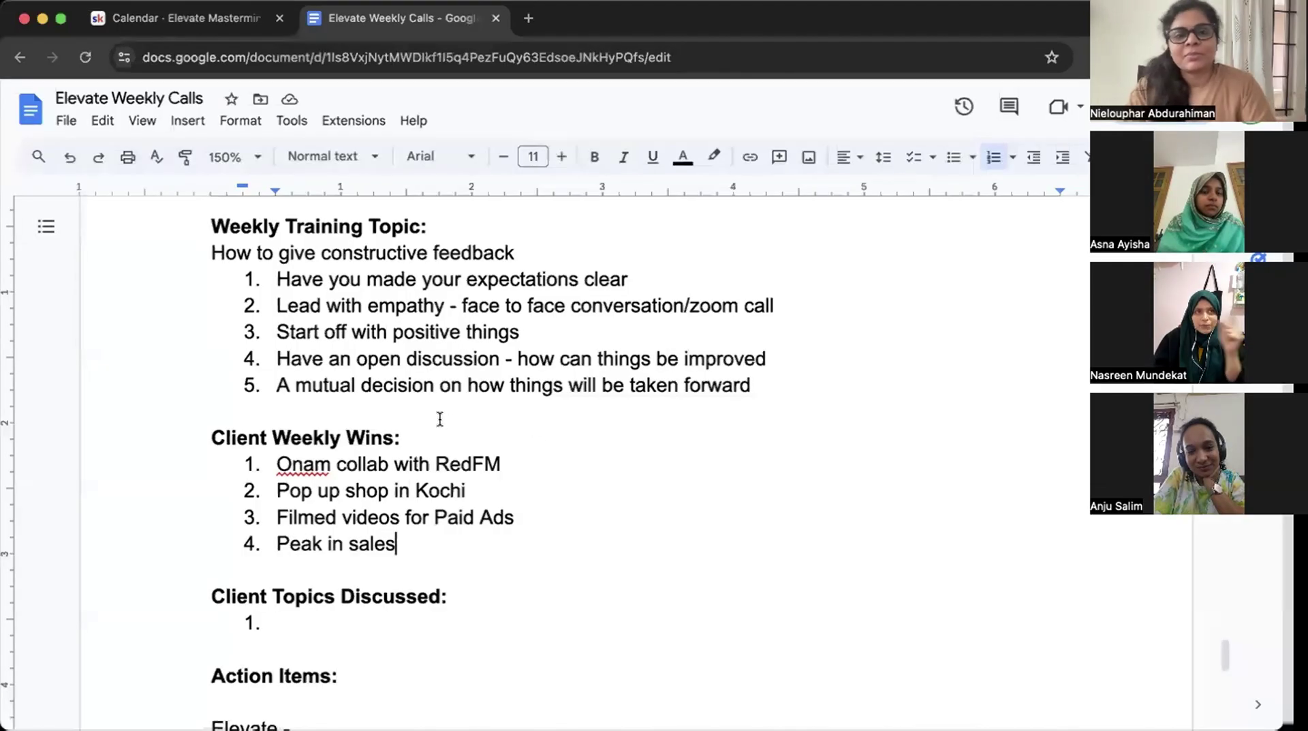
pyautogui.scroll(-2, 440, 418)
pyautogui.scroll(-2, 440, 418)
# - Delete 'Weekly' from the heading and add a blank fifth item after 'Peak in sales'
pyautogui.doubleClick(319, 286)
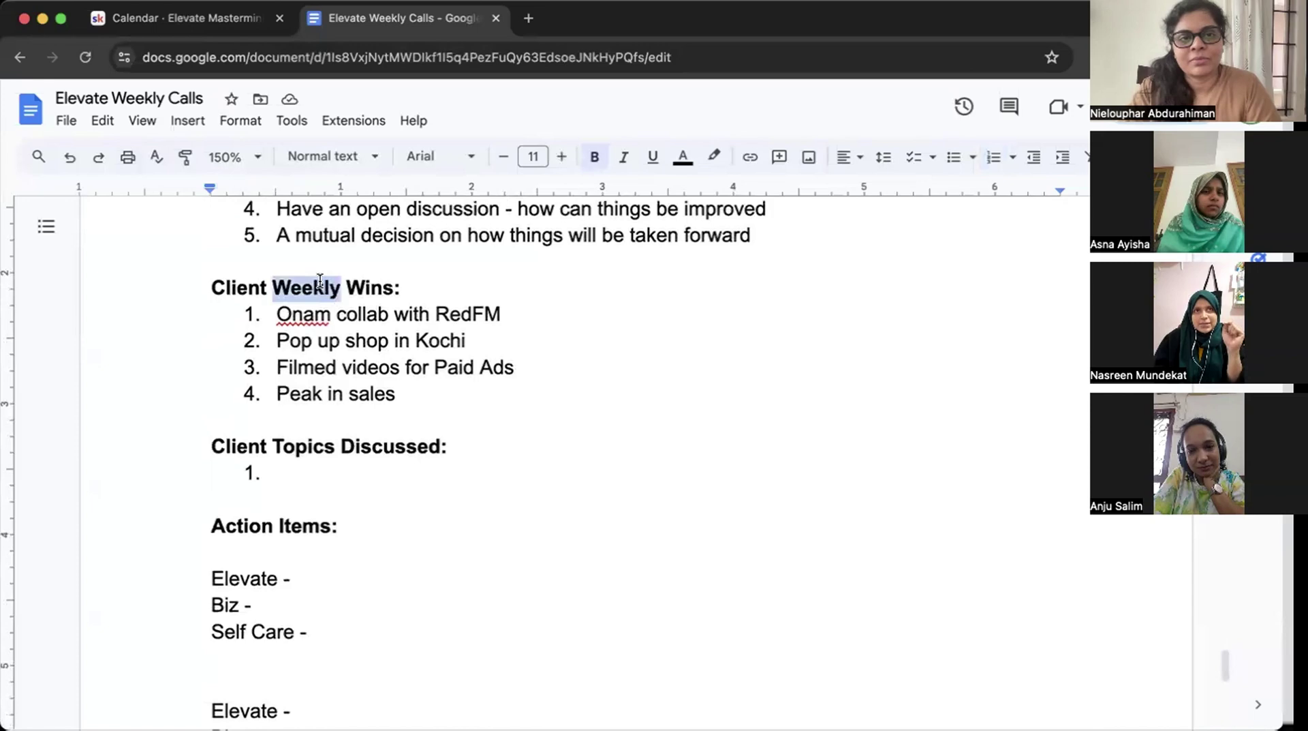
pyautogui.press('BackSpace')
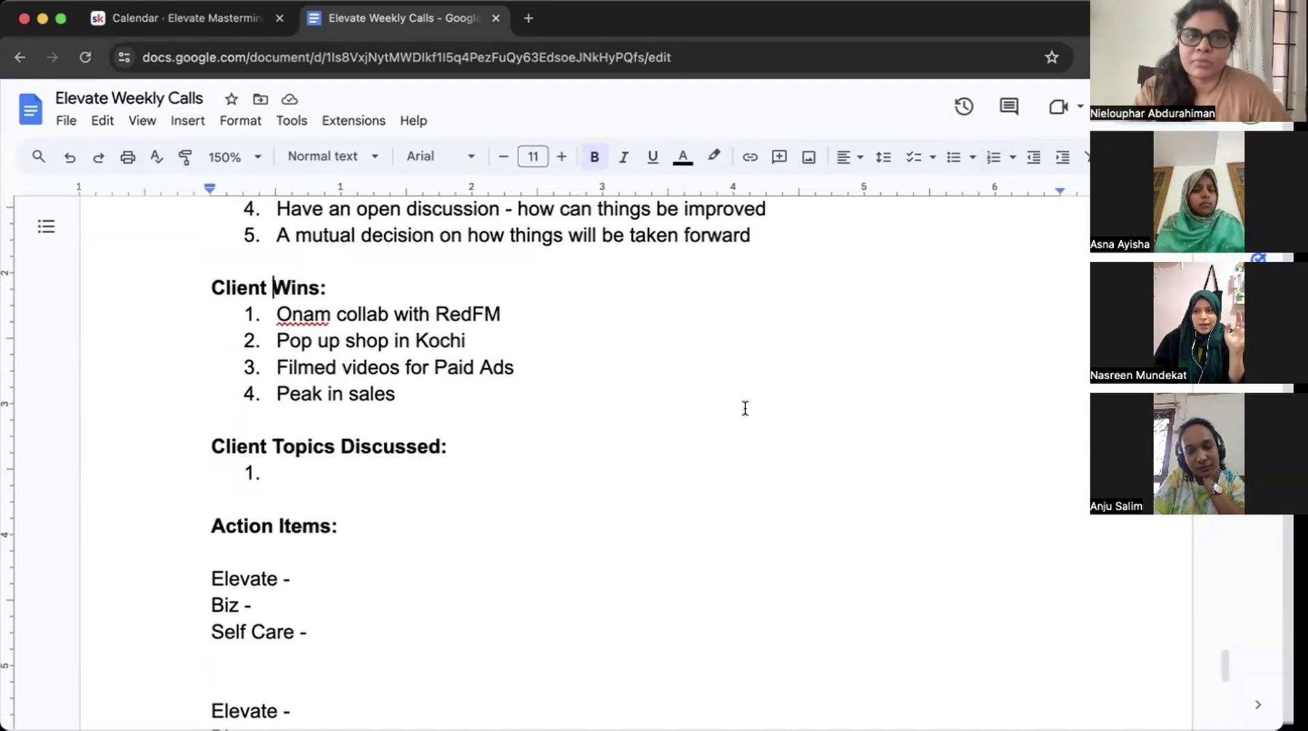
pyautogui.click(453, 394)
pyautogui.press('Return')
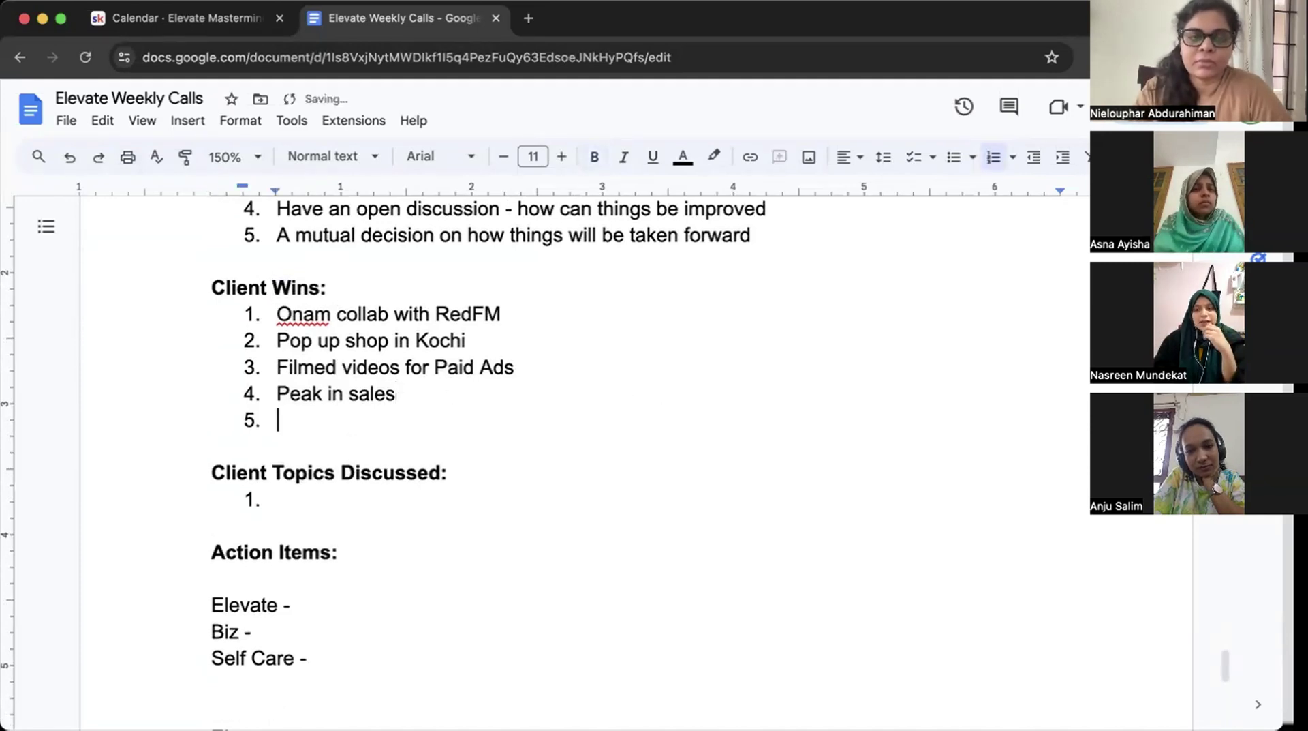
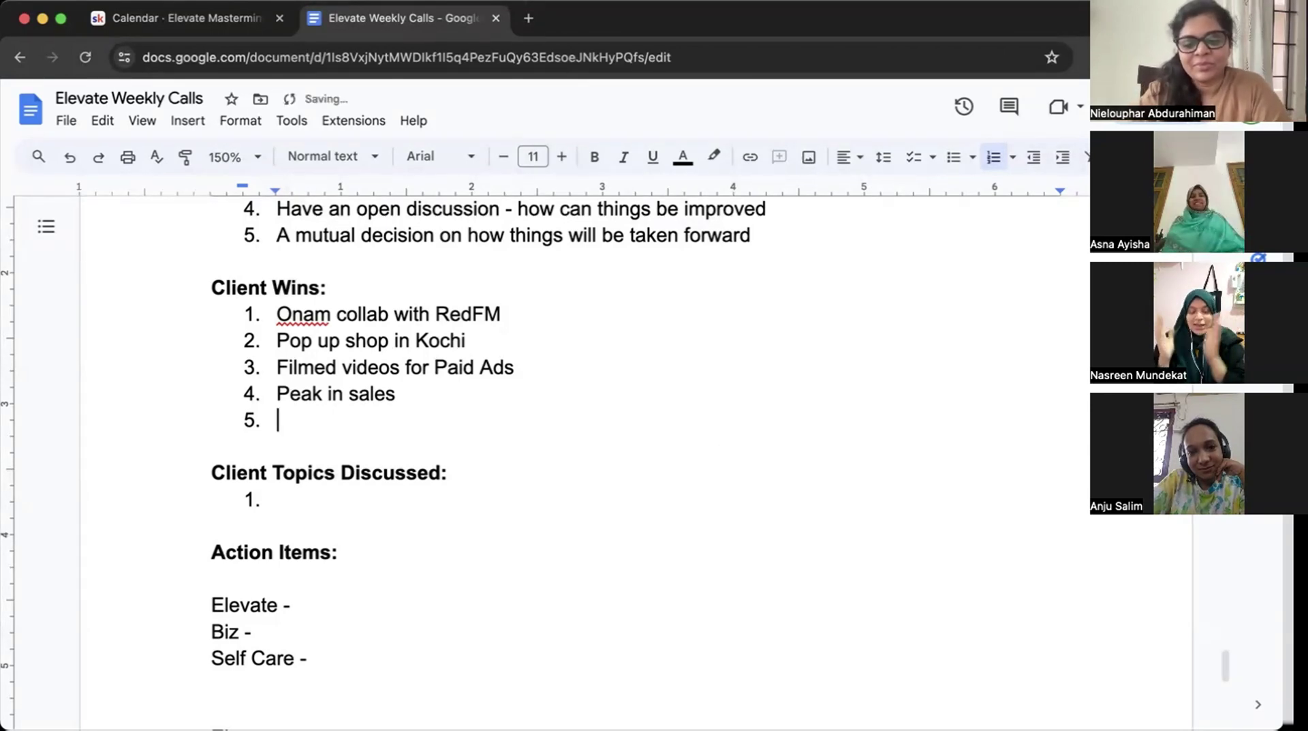
pyautogui.write('Complete overh')
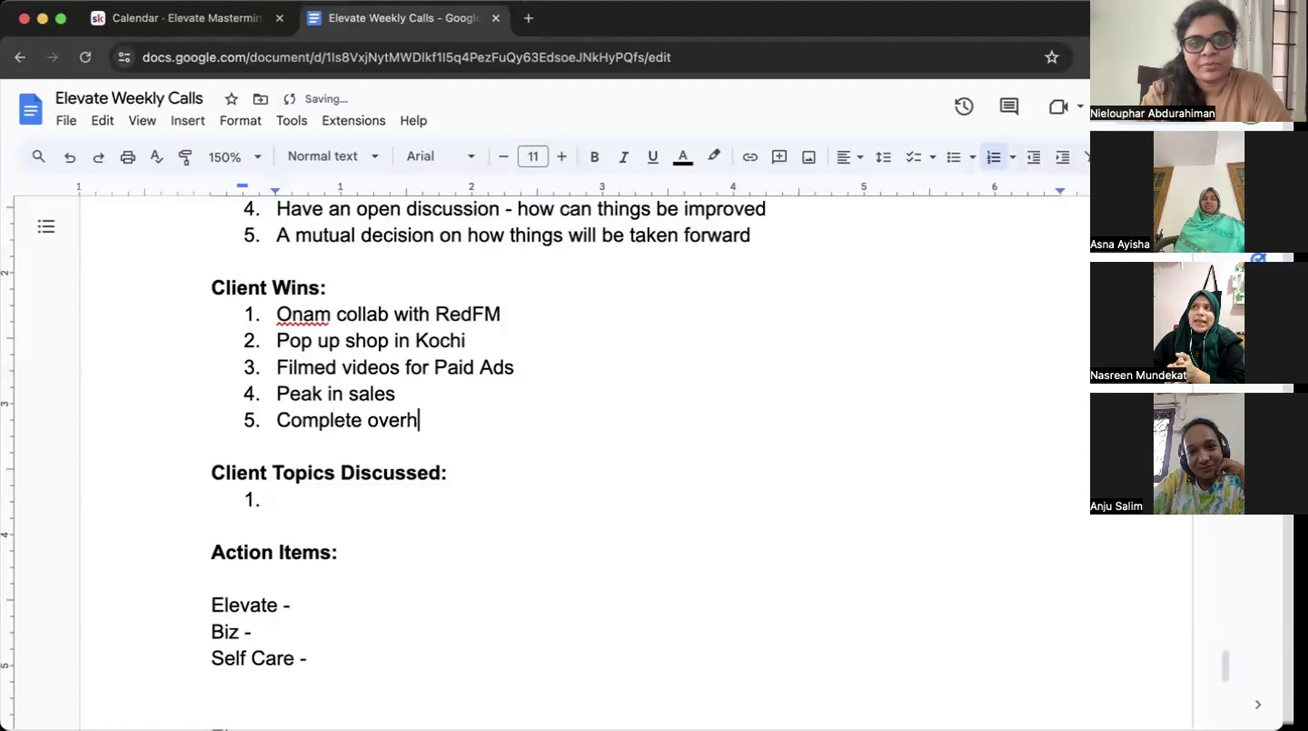
pyautogui.write('al')
# - Fix the typos in 'overhaul' and remove the trailing dash after 'environment' in item 5
pyautogui.press('BackSpace')
pyautogui.write('ua')
pyautogui.press('BackSpace')
pyautogui.write('l ')
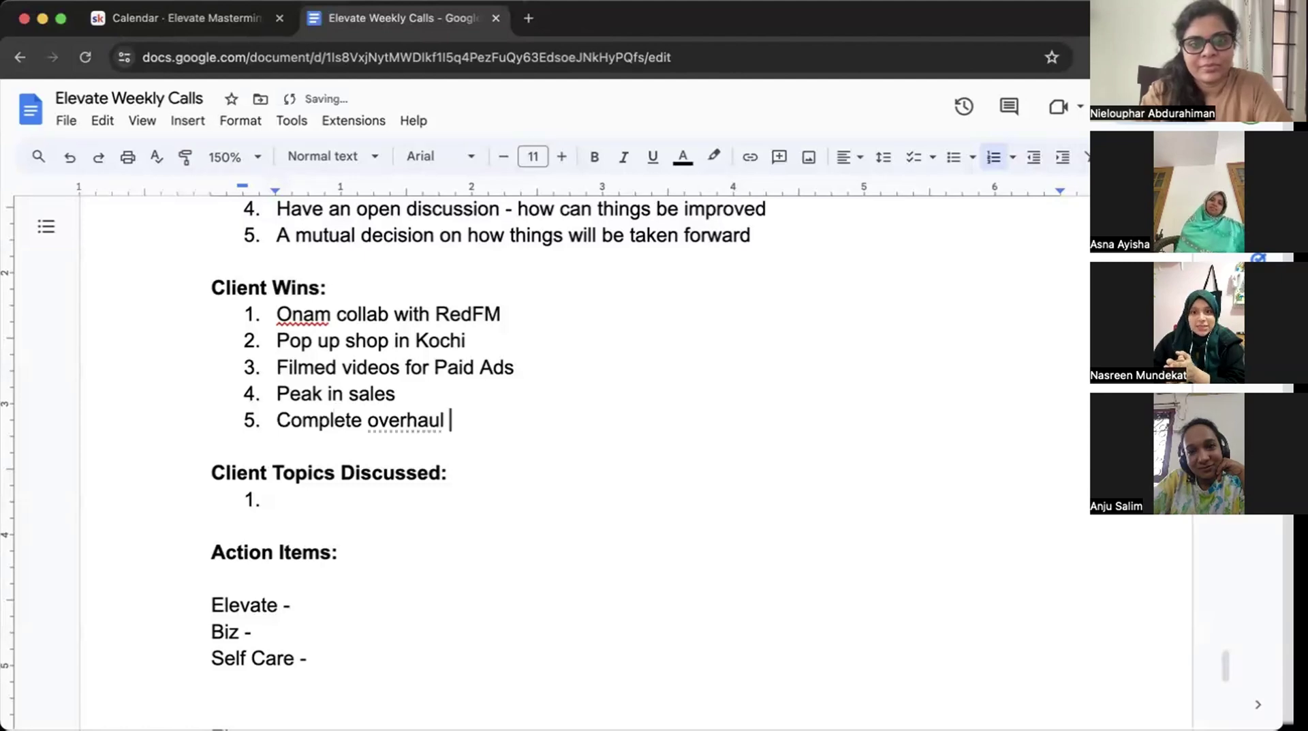
pyautogui.write('of ')
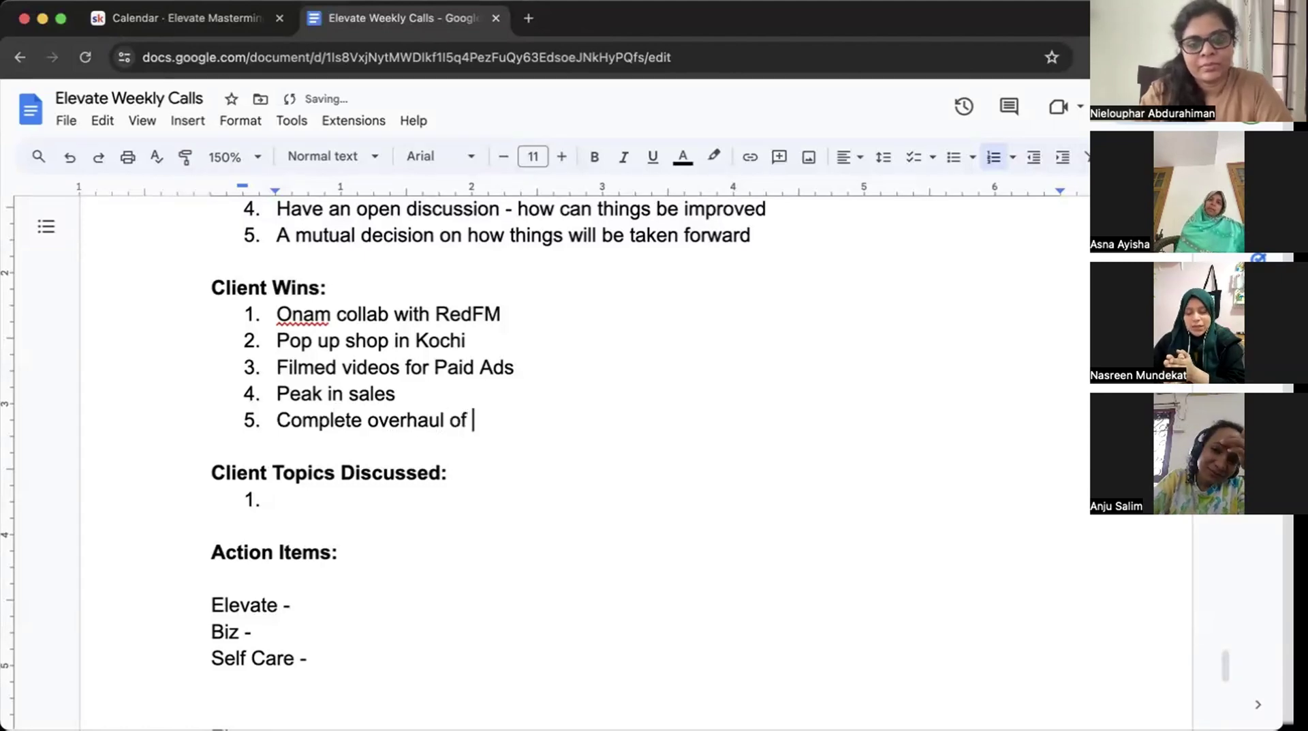
pyautogui.write('enviro')
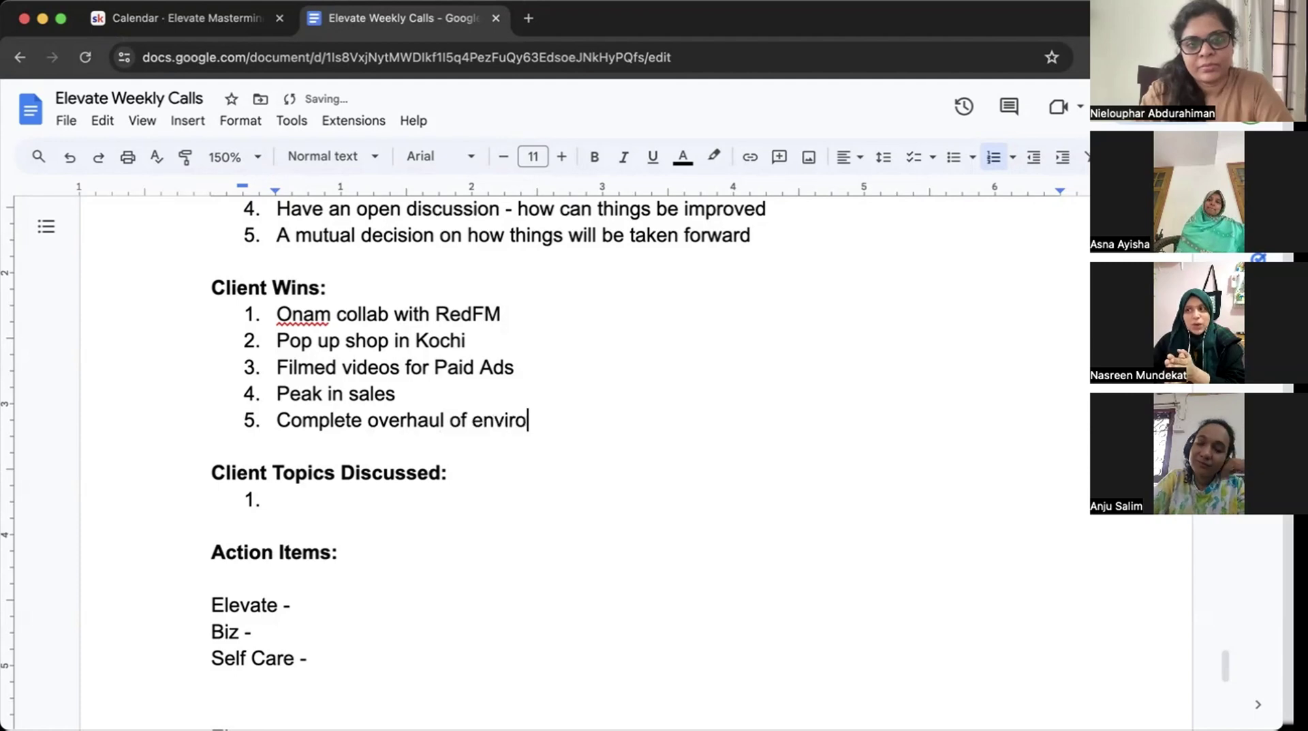
pyautogui.write('nment -')
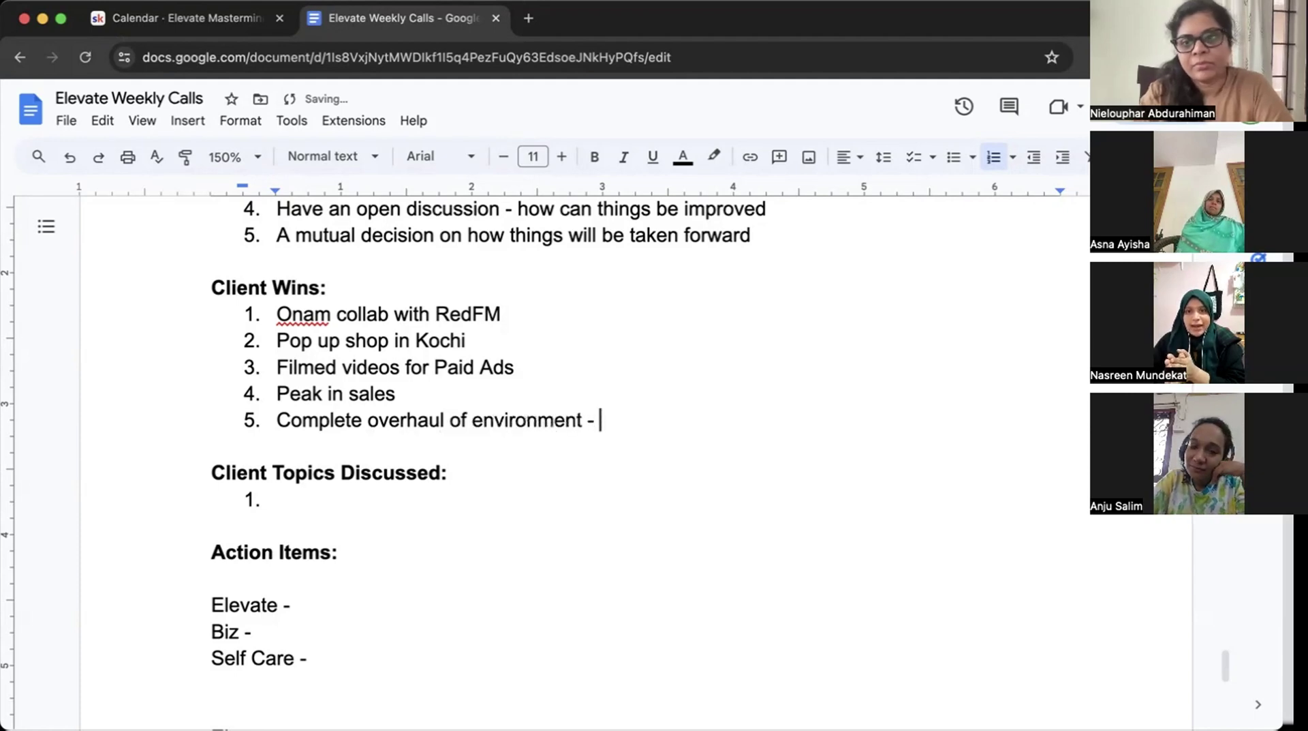
pyautogui.press('BackSpace')
pyautogui.press('BackSpace')
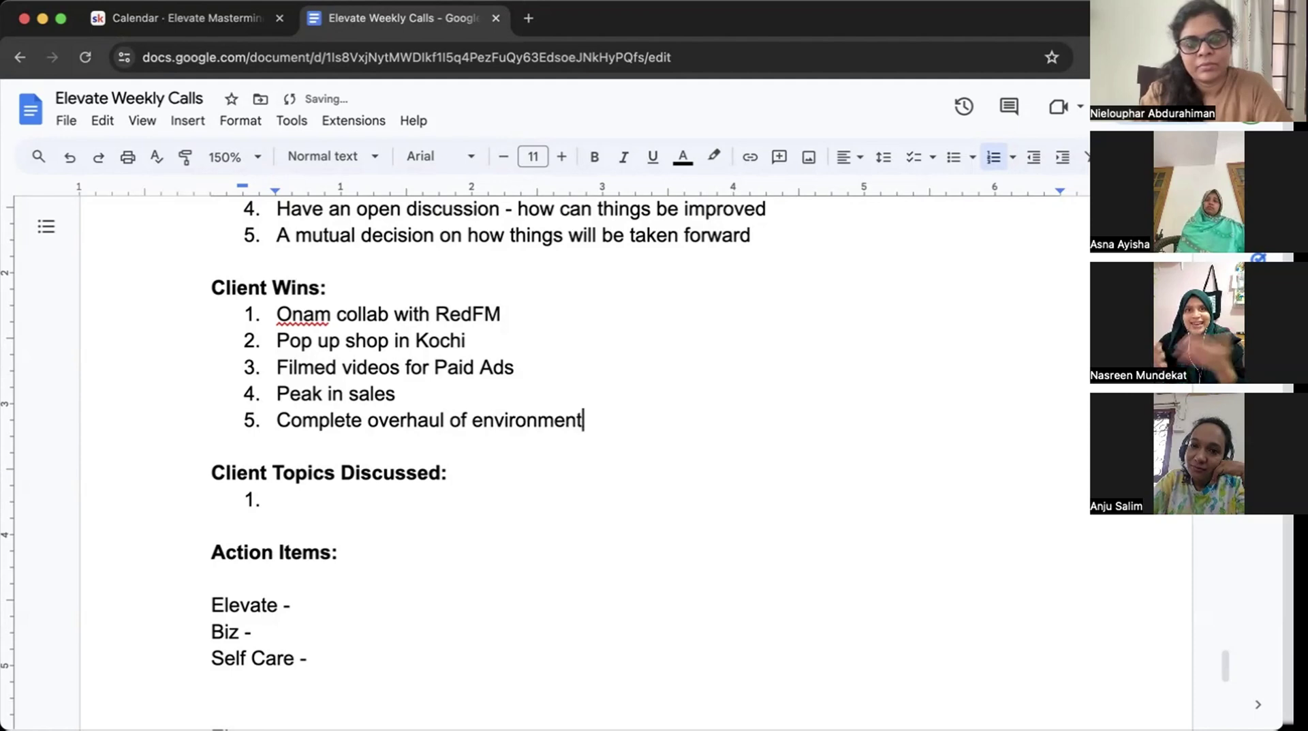
pyautogui.press('BackSpace')
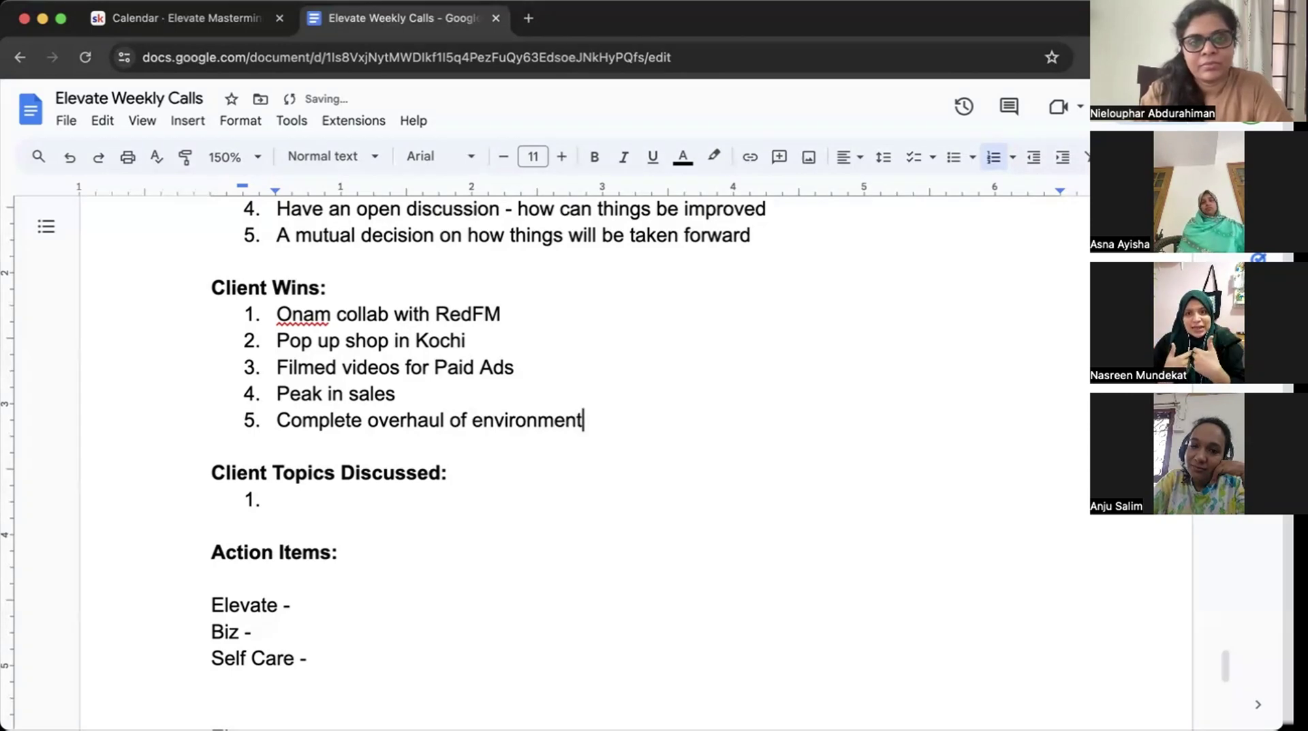
# - Start Client Wins item 6, '2024 is the best year in sales since Covid', fixing a typo after 2024
pyautogui.press('Return')
pyautogui.write('2024 ')
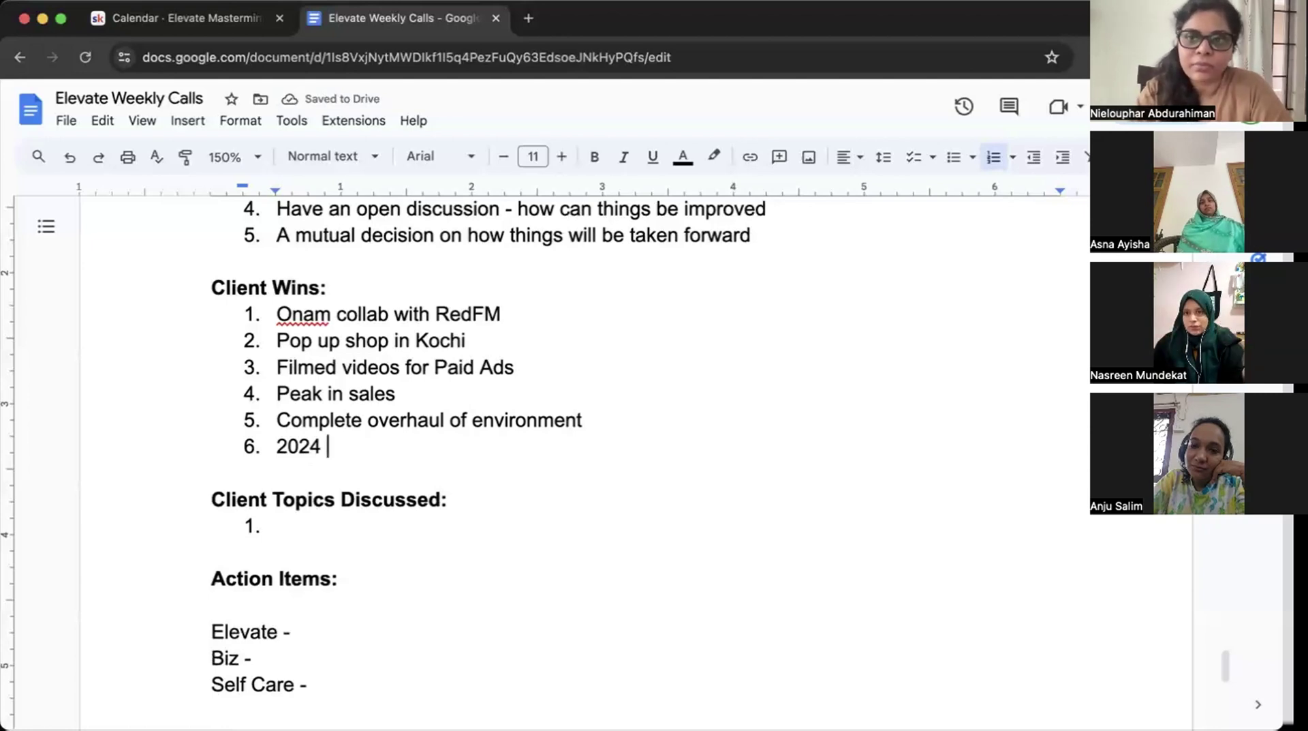
pyautogui.write('f')
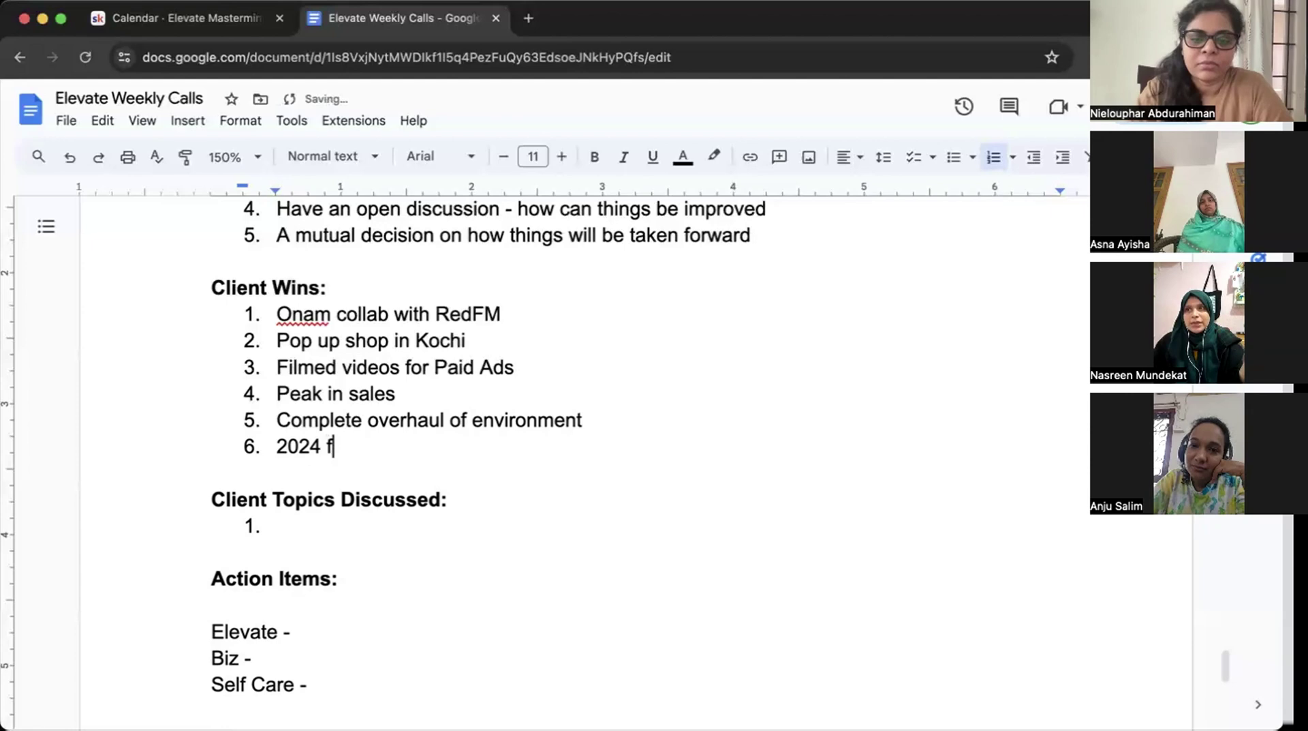
pyautogui.press('BackSpace')
pyautogui.write('is the best year')
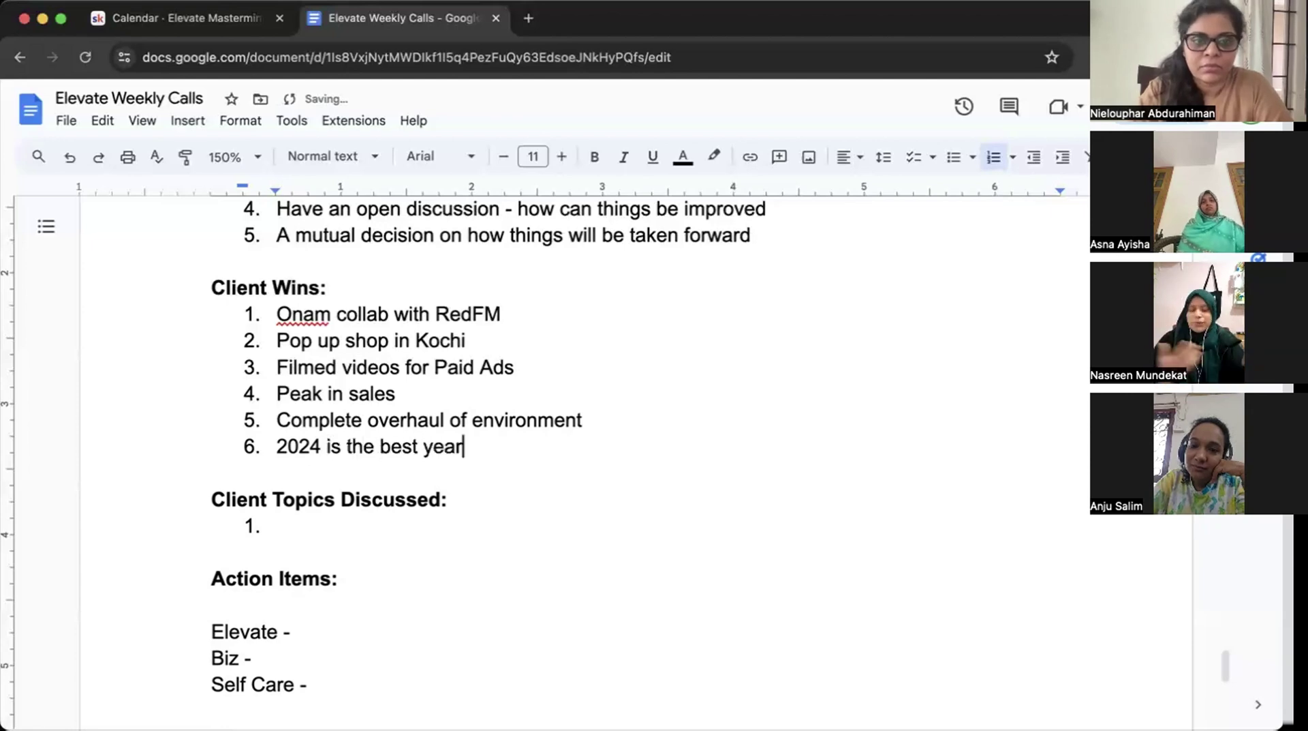
pyautogui.write(' in sales since C')
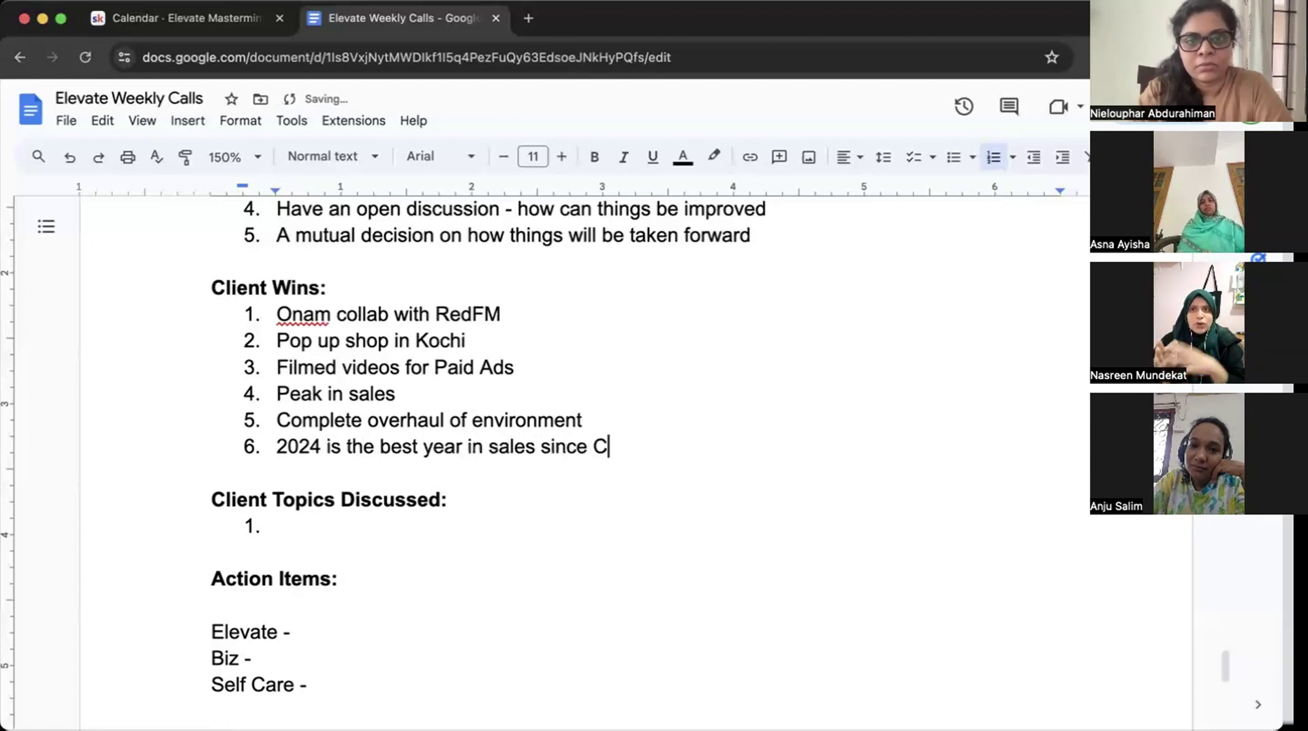
pyautogui.write('ovid')
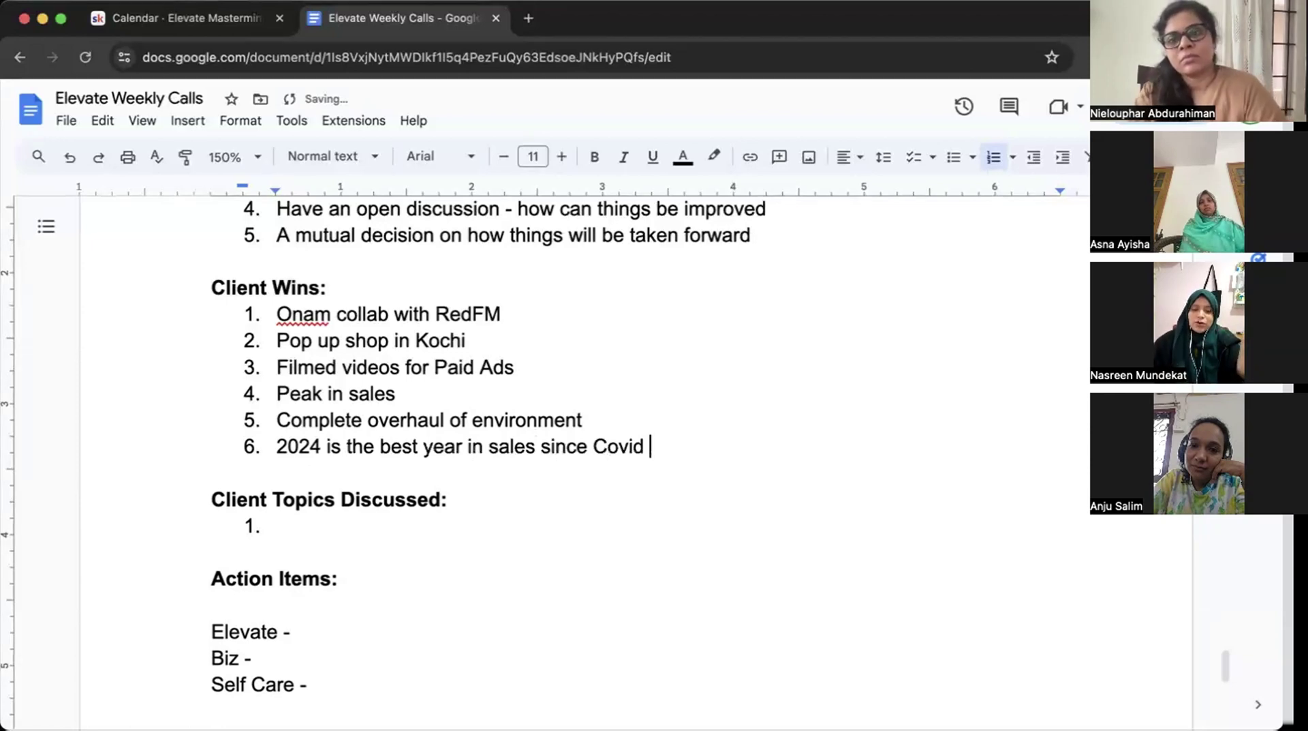